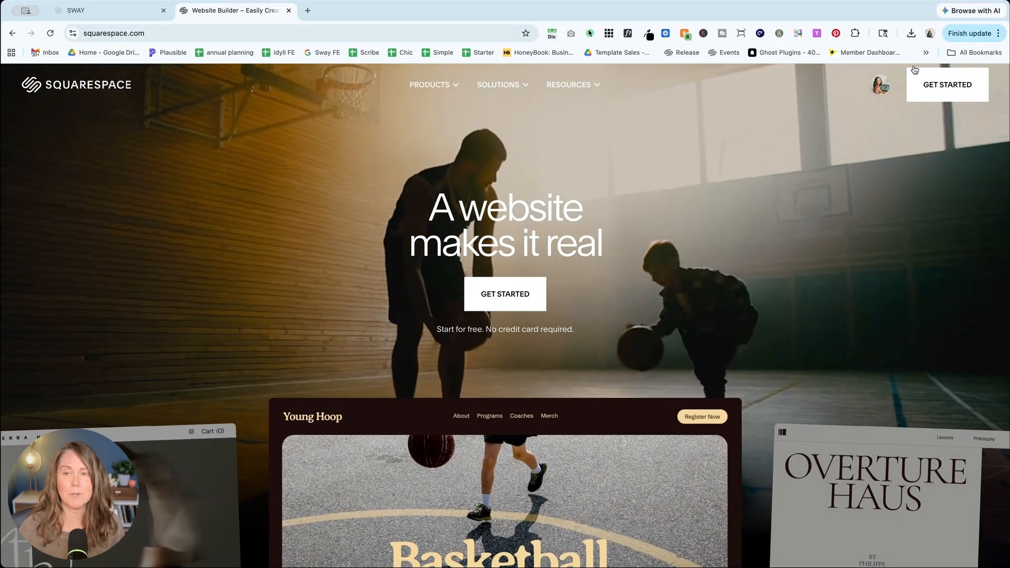
Step: Open the account menu from the avatar in the squarespace.com top bar
left_click(880, 84)
Step: Go to the Account Dashboard, then switch to the SWAY site's editor tab
left_click(905, 153)
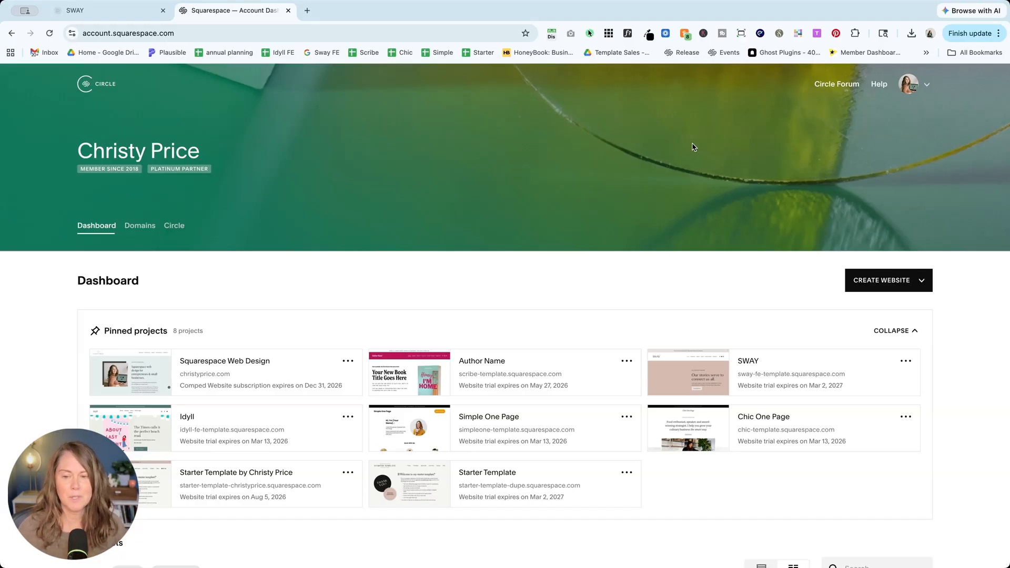
left_click(121, 12)
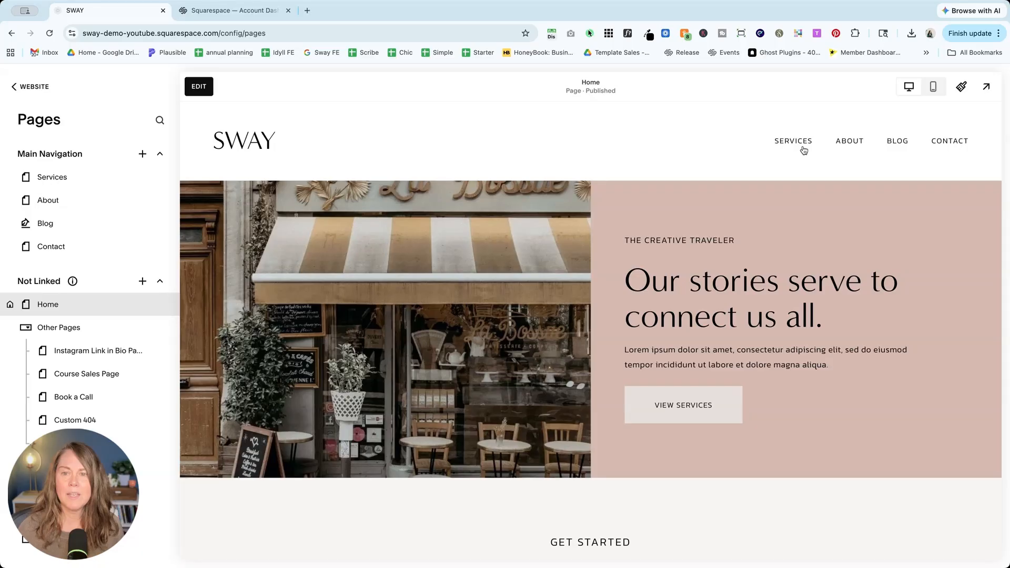
Step: Preview SWAY's Contact page and reopen the Website > Pages list showing it
left_click(955, 143)
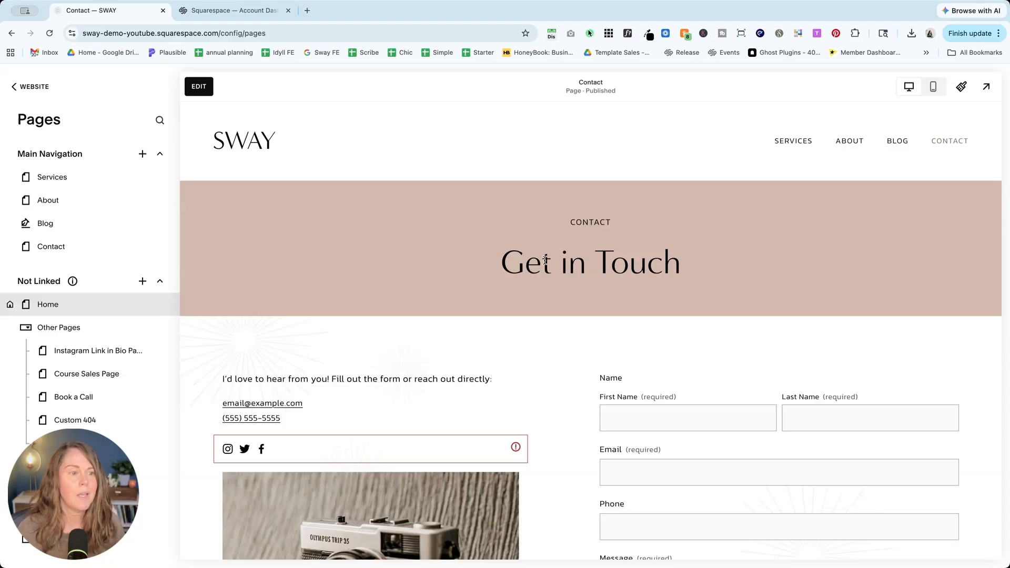
left_click(95, 252)
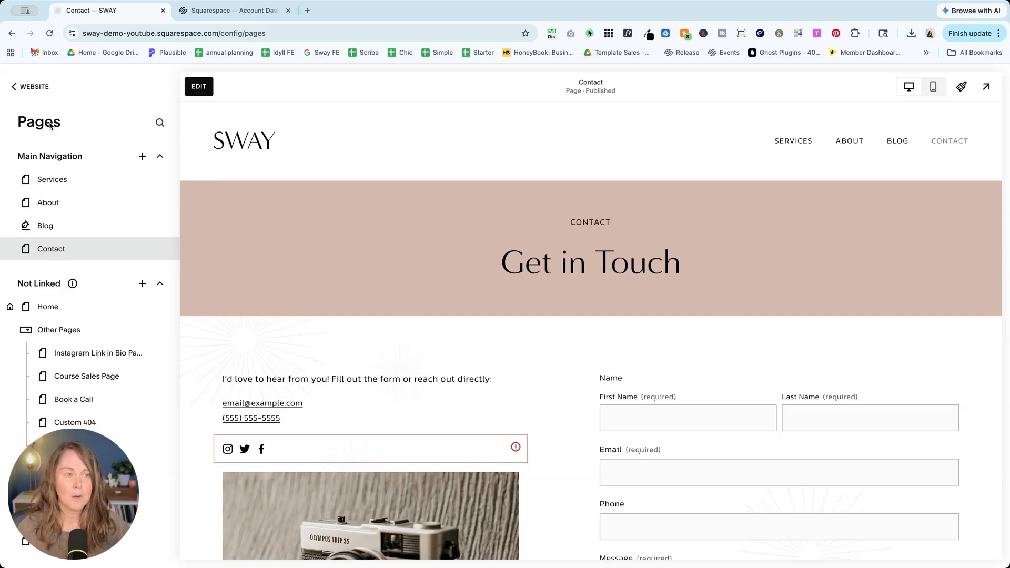
left_click(35, 85)
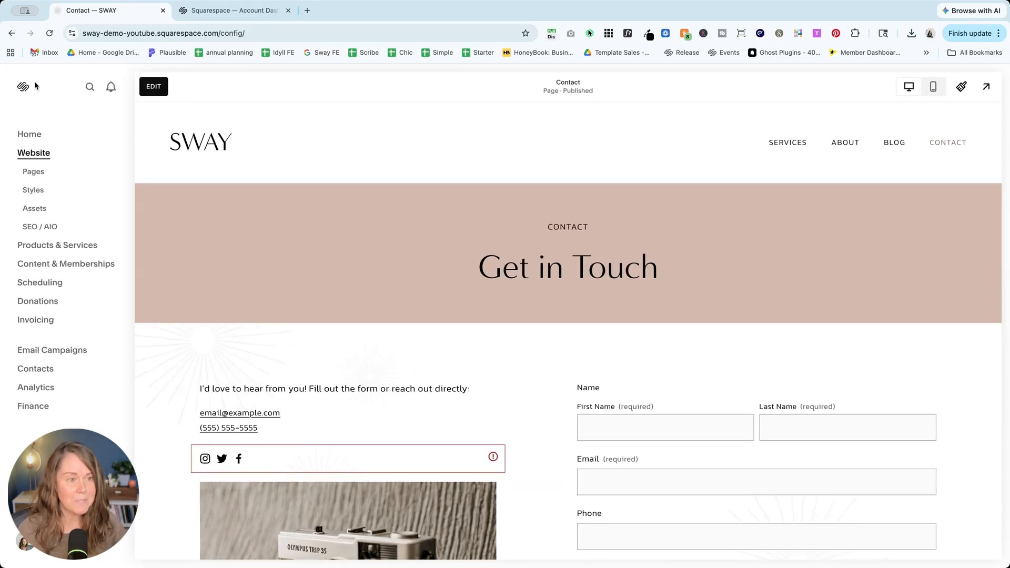
left_click(34, 171)
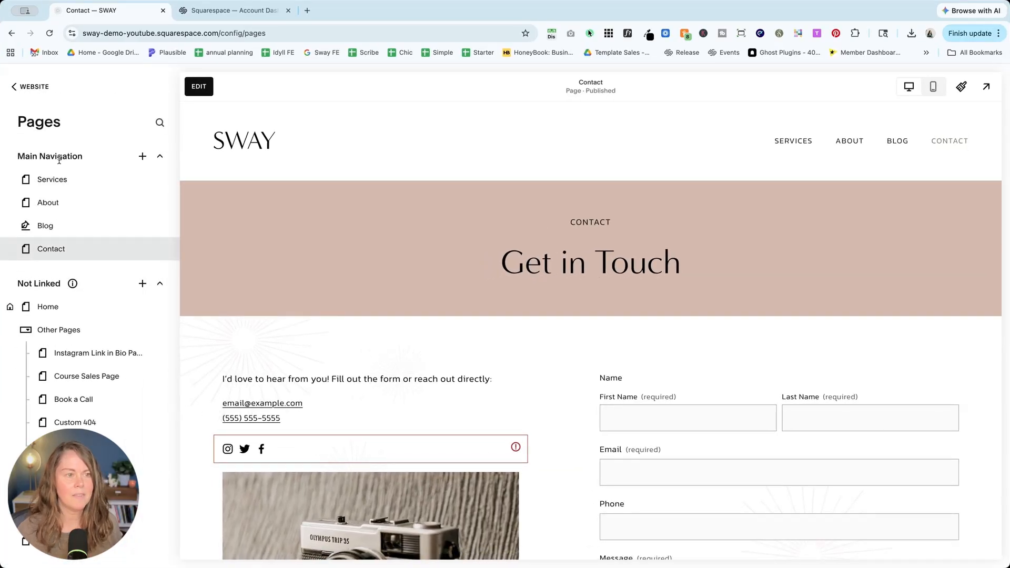
scroll(59, 351, "down", 2)
scroll(59, 352, "up", 2)
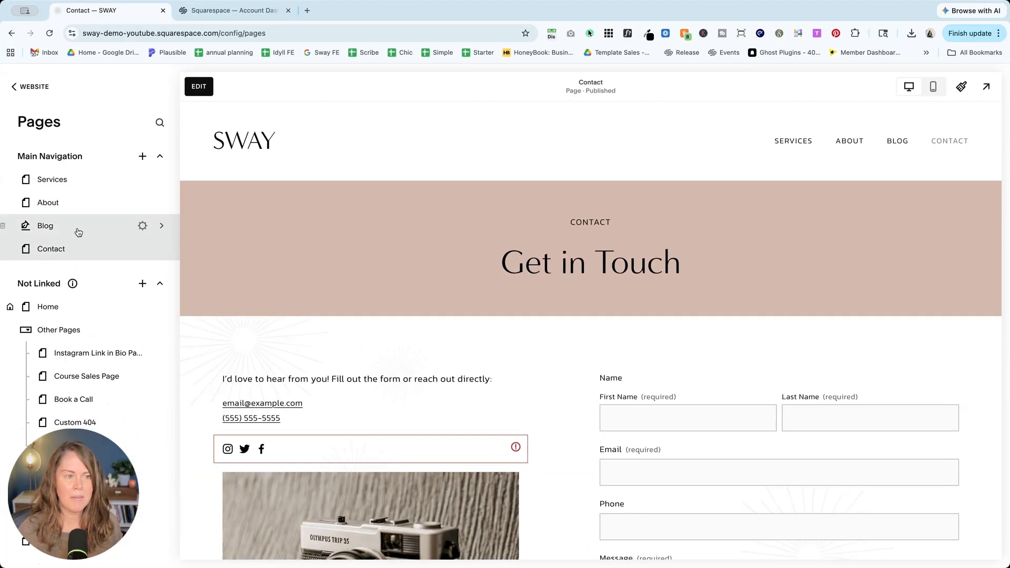
scroll(74, 230, "down", 2)
scroll(78, 260, "down", 1)
scroll(74, 257, "up", 3)
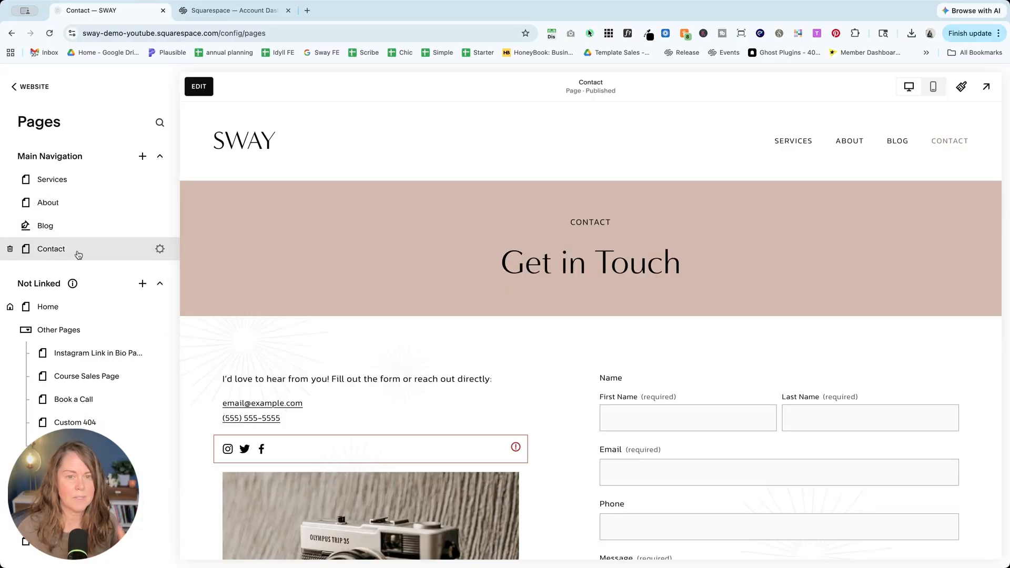
scroll(370, 272, "down", 1)
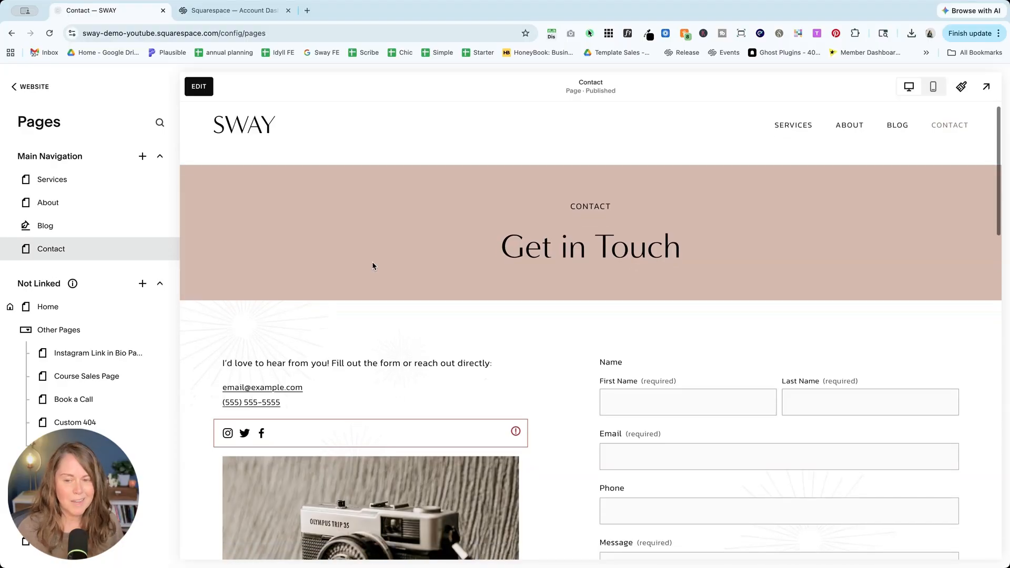
scroll(362, 270, "down", 1)
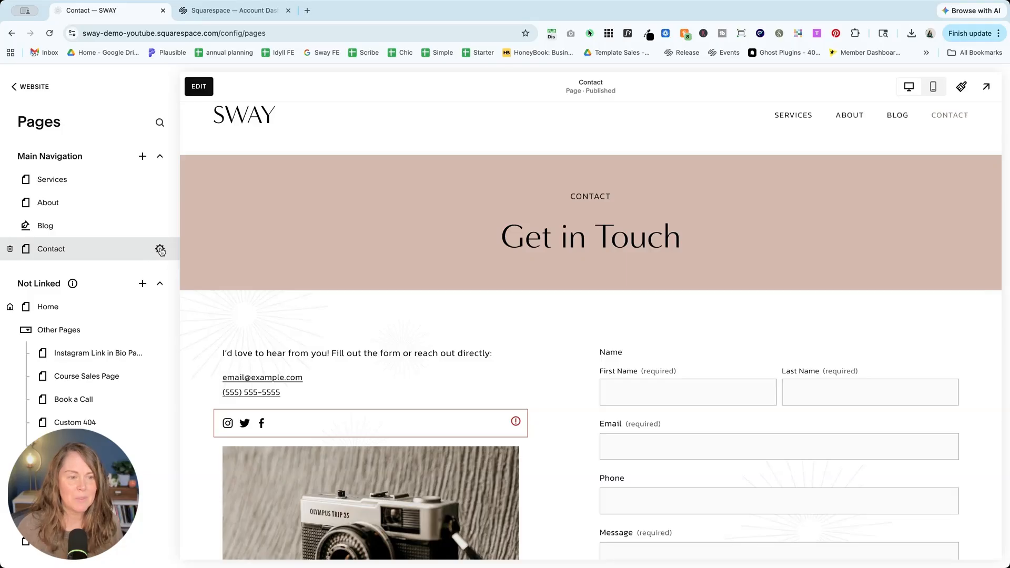
Step: From the Contact row's gear, save it to the account as 'Contact Page - SWAY'
left_click(160, 248)
mouse_move(500, 327)
scroll(500, 326, "down", 3)
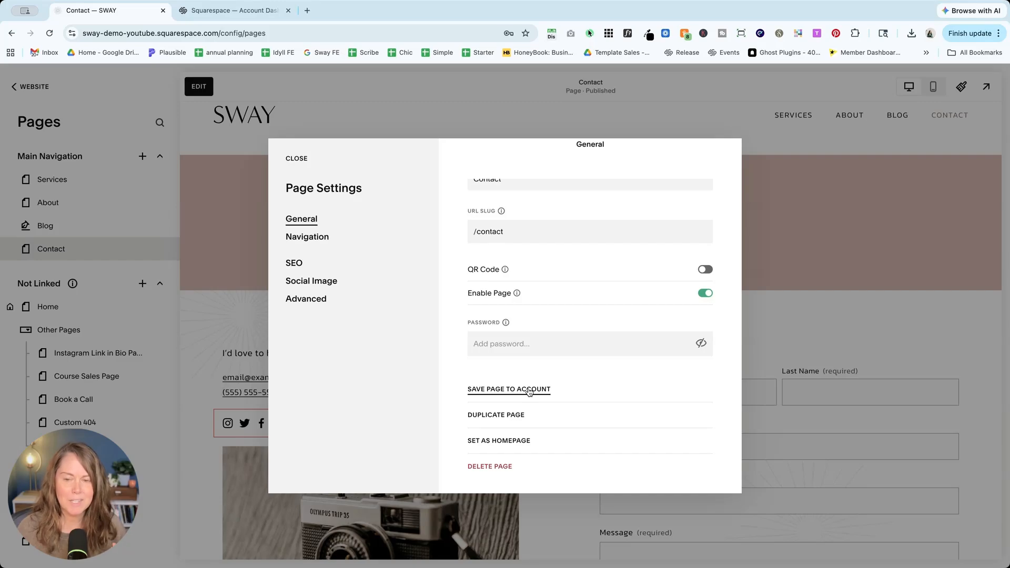
left_click(529, 390)
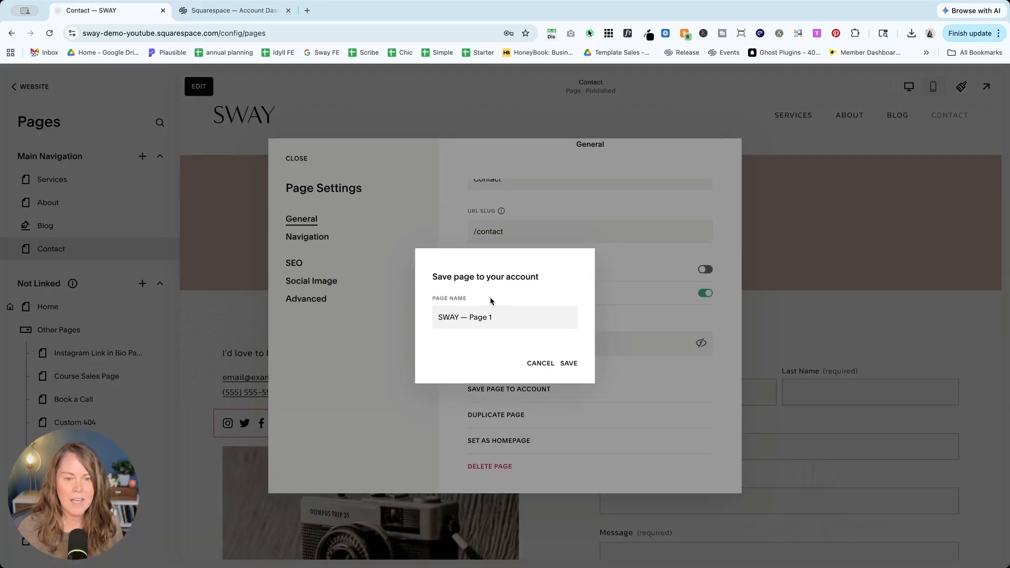
triple_click(490, 319)
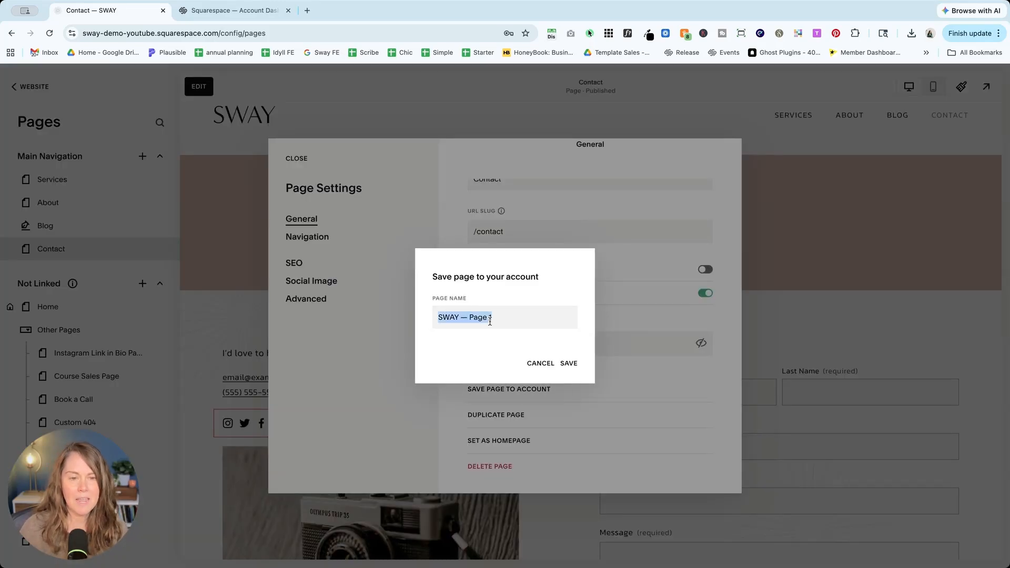
type("Contact Pag")
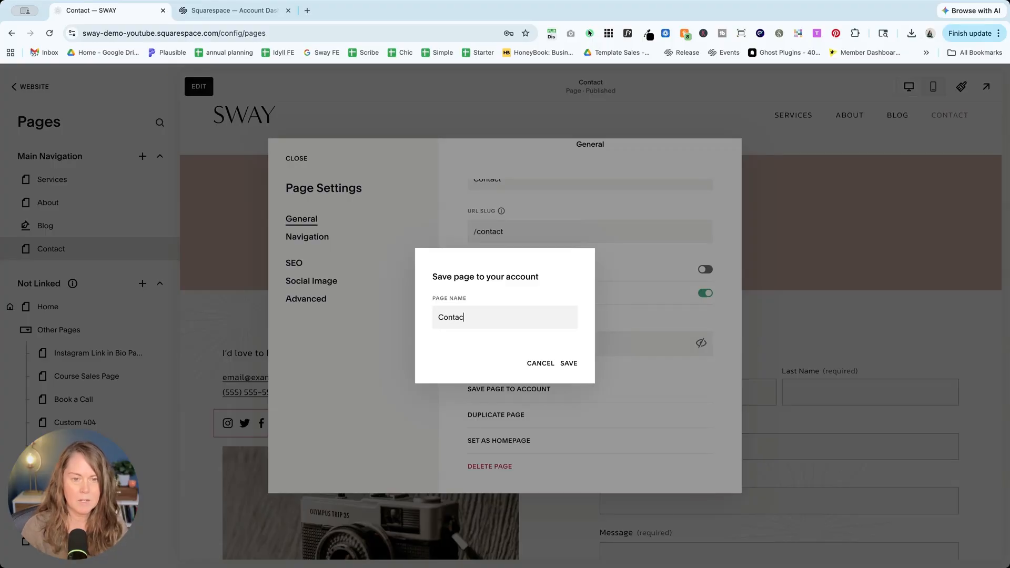
type("e - SWAY")
left_click(570, 363)
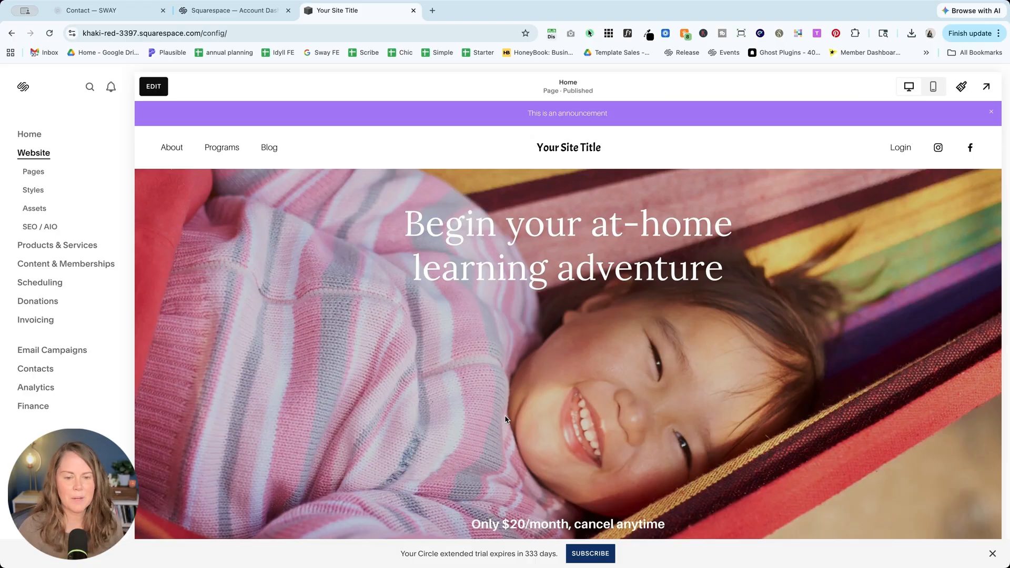
Step: Open Website > Pages for the Your Site Title site
left_click(35, 174)
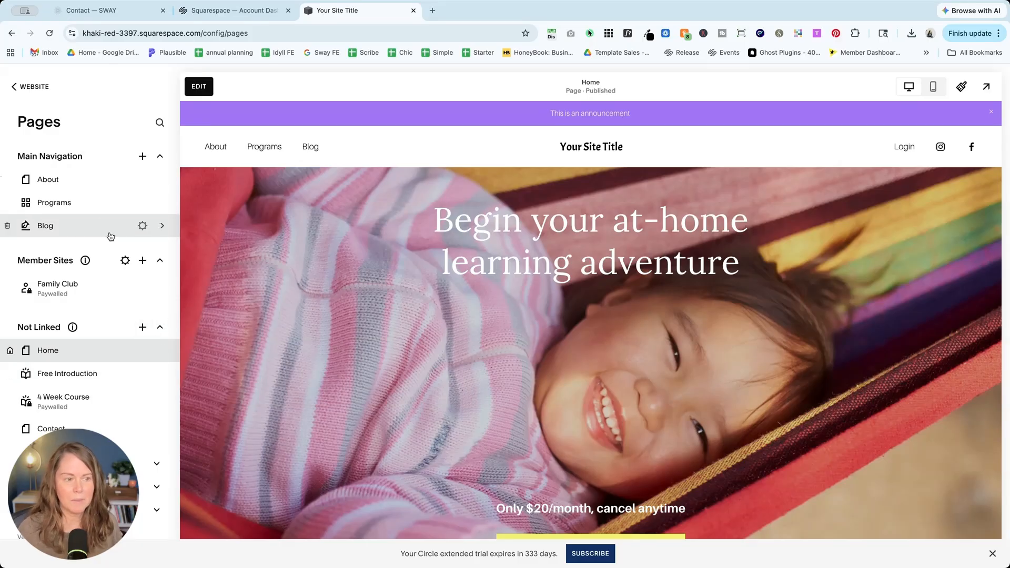
Step: Add the saved Contact page, keep the name Contact, and drag it below Blog
left_click(142, 156)
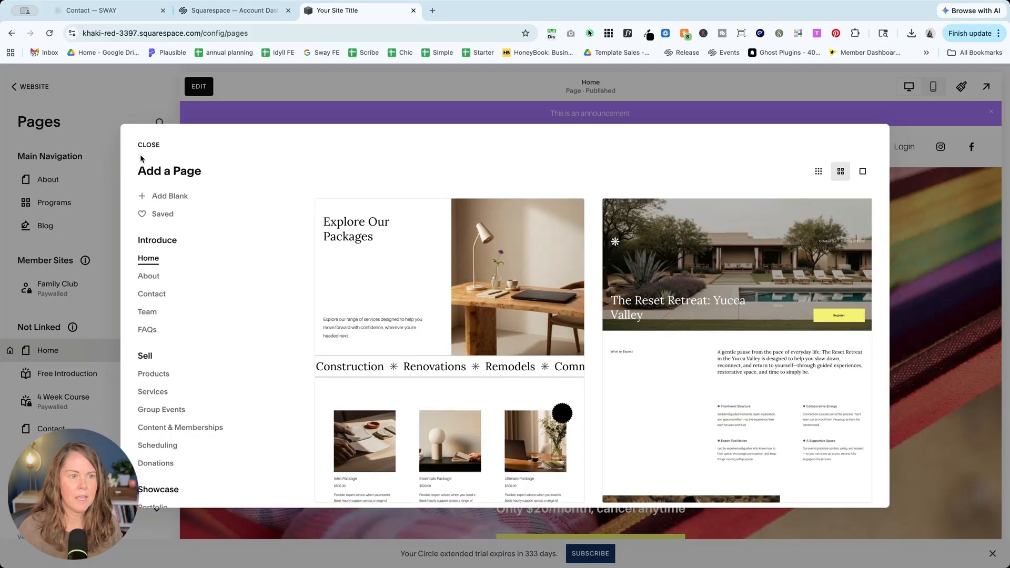
left_click(158, 215)
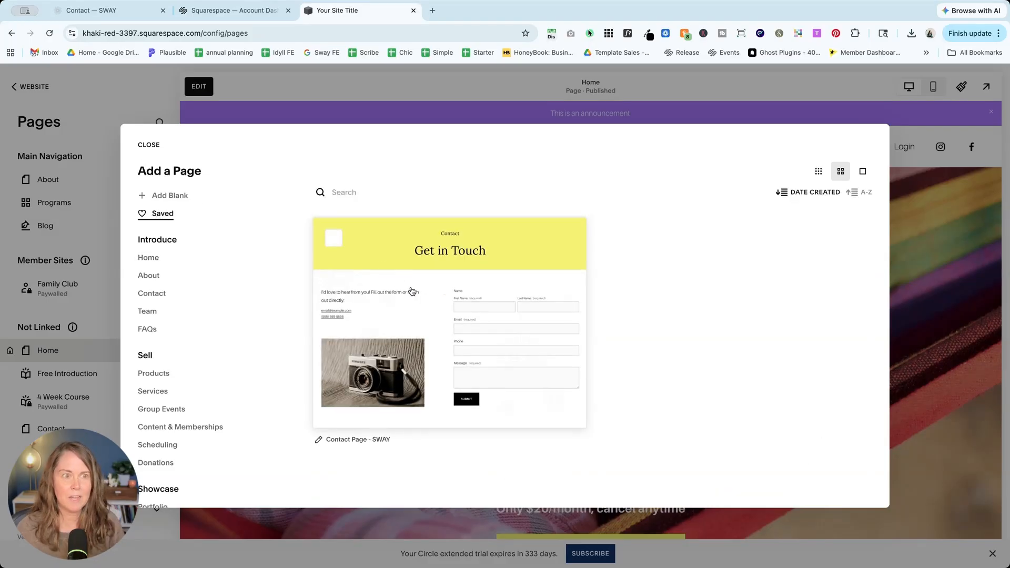
left_click(94, 12)
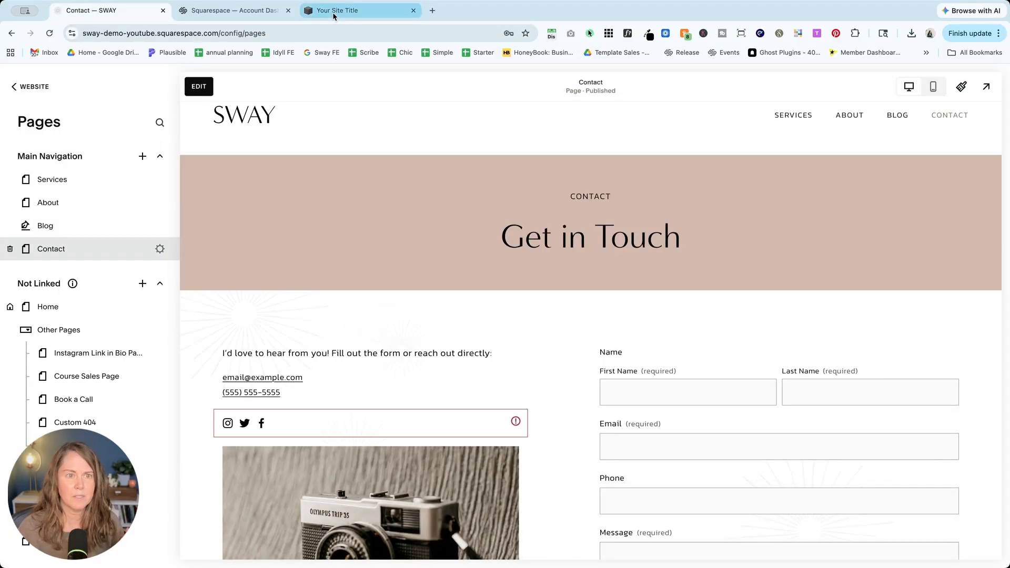
left_click(337, 12)
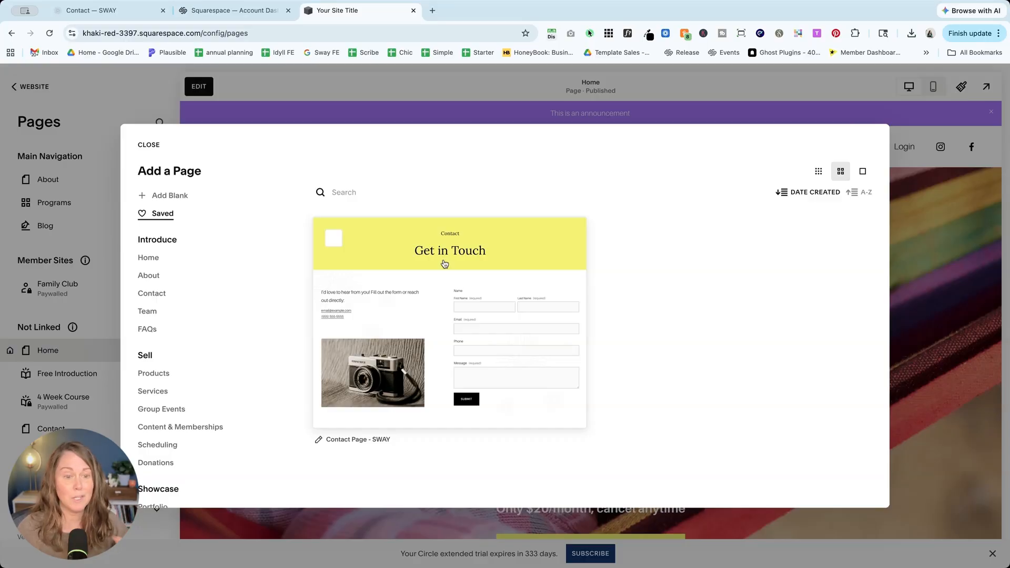
key("Escape")
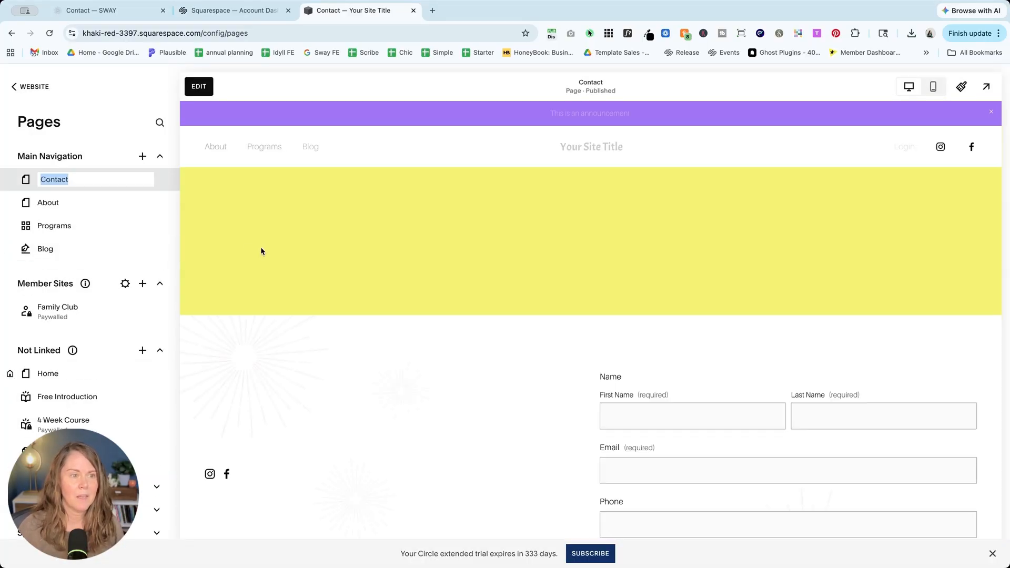
left_click(112, 129)
left_click_drag(65, 181, 51, 253)
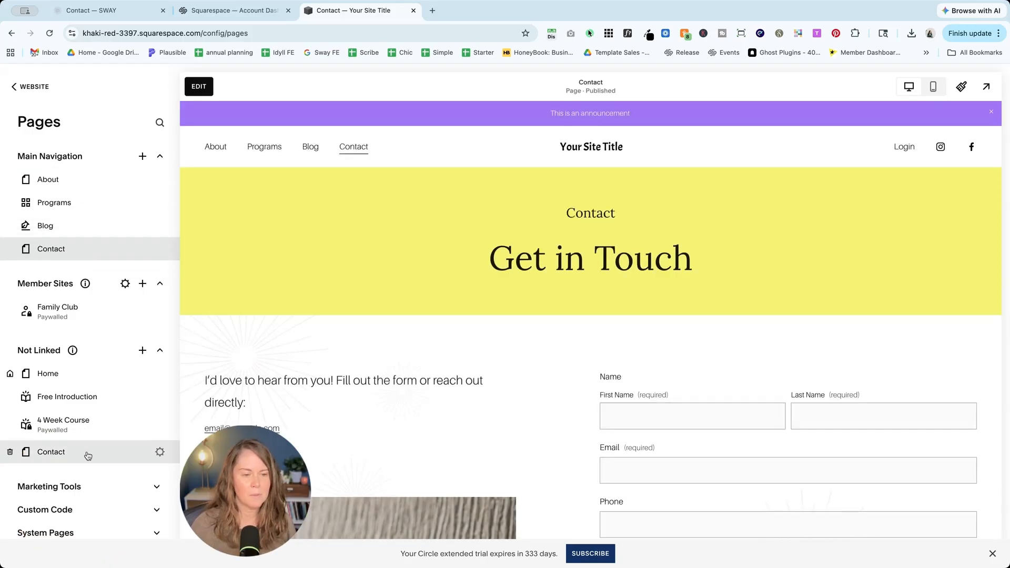
Step: Change the unlinked old Contact page's slug to /contact-old and disable it
left_click(160, 452)
left_click(519, 350)
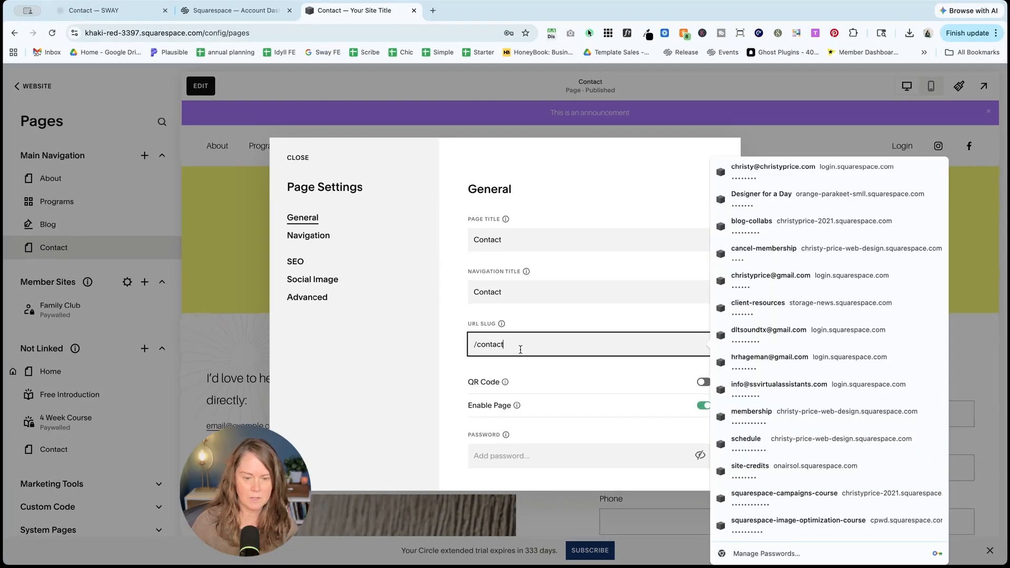
type("-old")
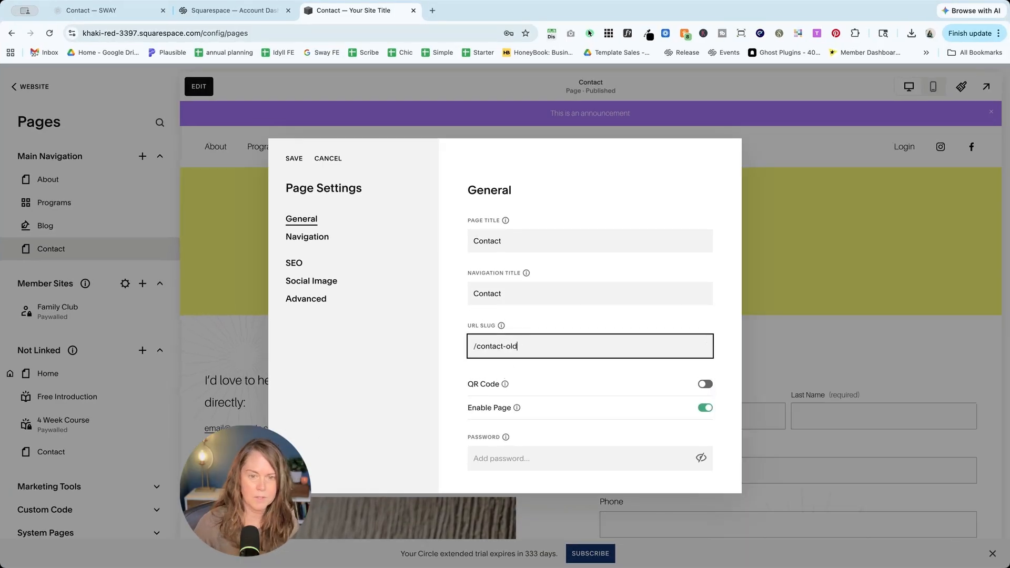
left_click(705, 408)
left_click(294, 159)
Step: Change the navigation Contact page's slug from /contact-1 to /contact and preview it
left_click(157, 250)
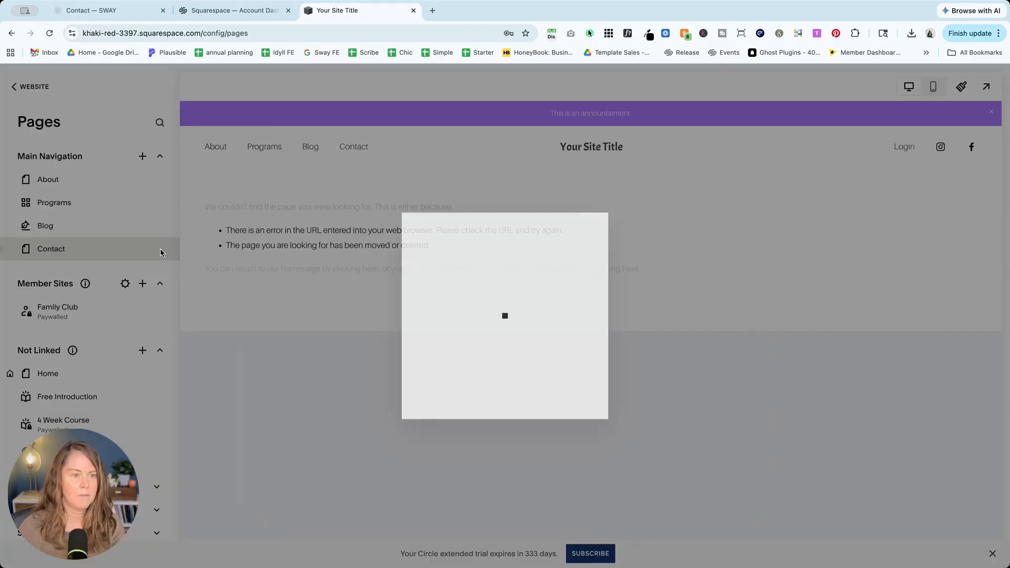
left_click(526, 351)
key("BackSpace")
key("BackSpace")
left_click(294, 158)
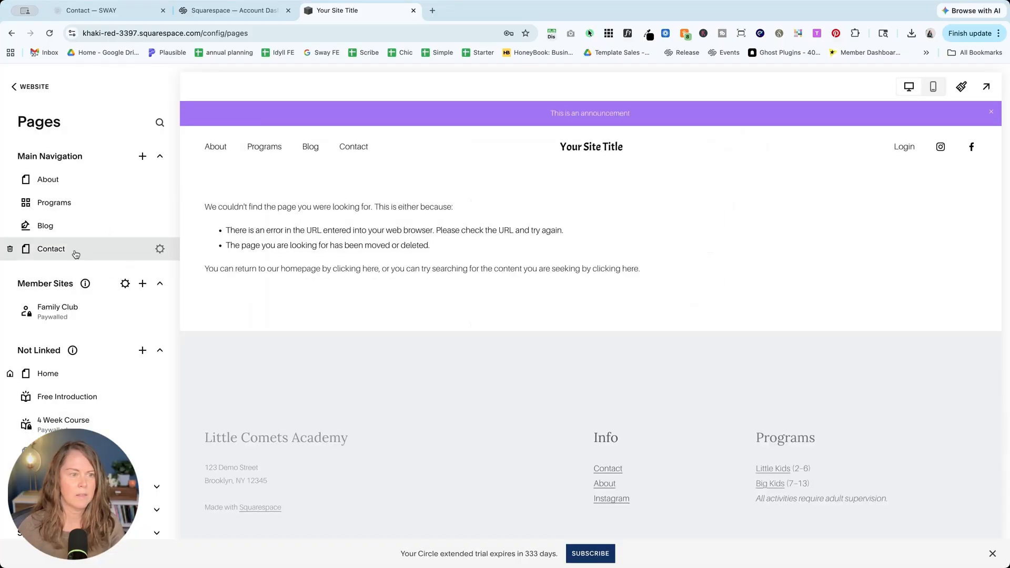
left_click(74, 252)
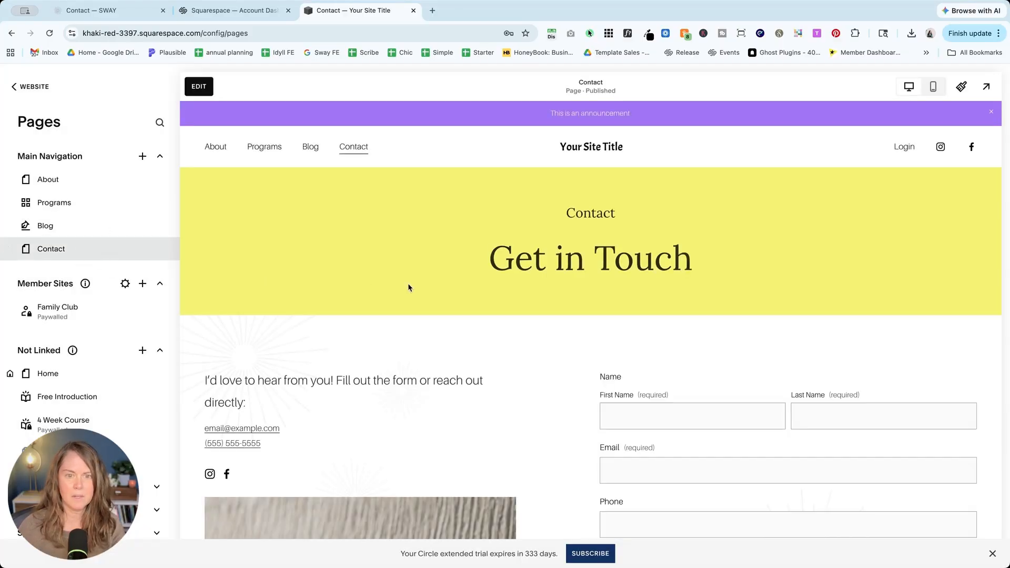
scroll(408, 286, "down", 3)
scroll(408, 287, "down", 5)
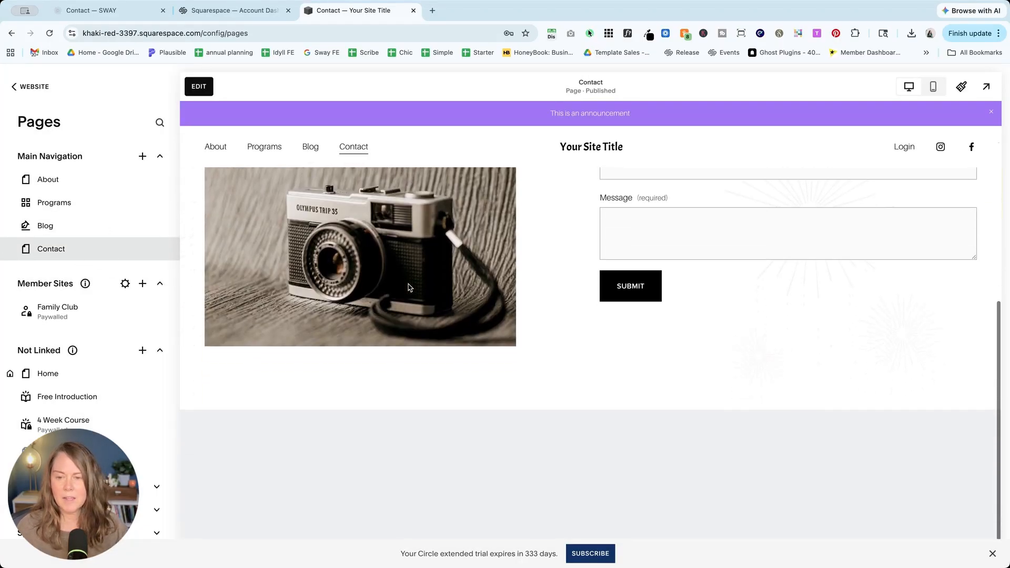
scroll(409, 287, "up", 6)
scroll(408, 288, "up", 3)
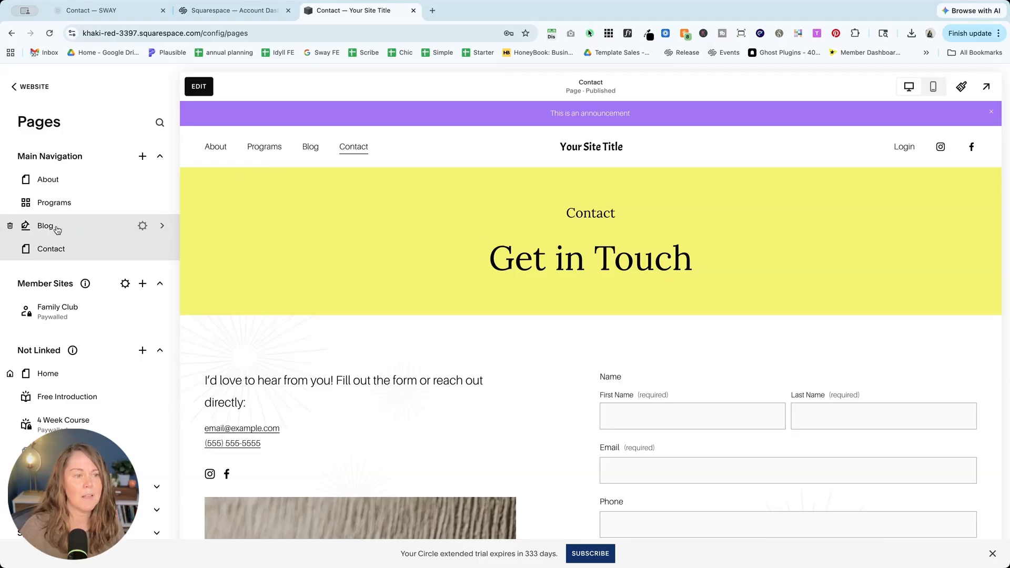
left_click(142, 226)
scroll(517, 418, "down", 2)
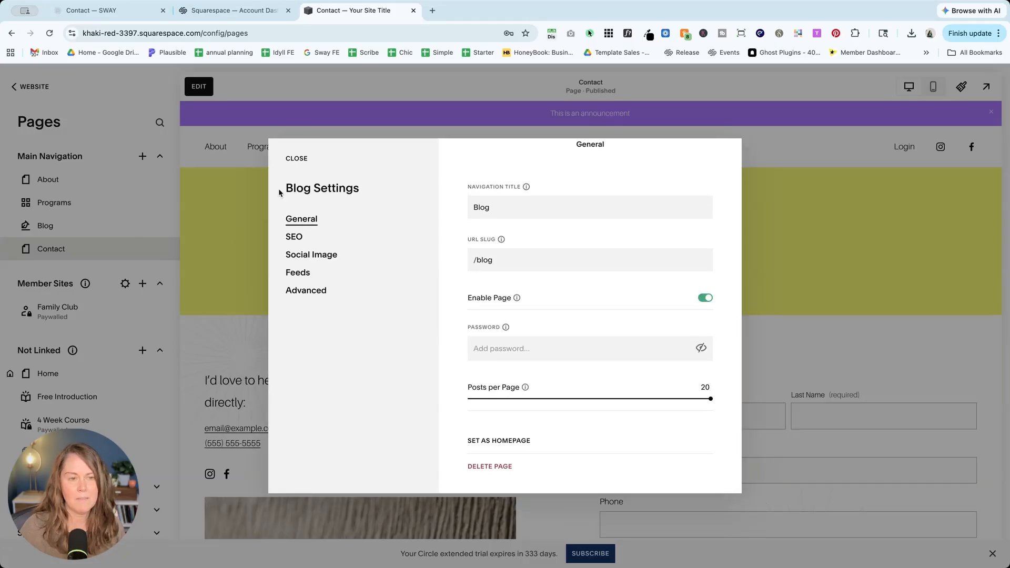
left_click(300, 159)
left_click(143, 203)
scroll(542, 357, "down", 2)
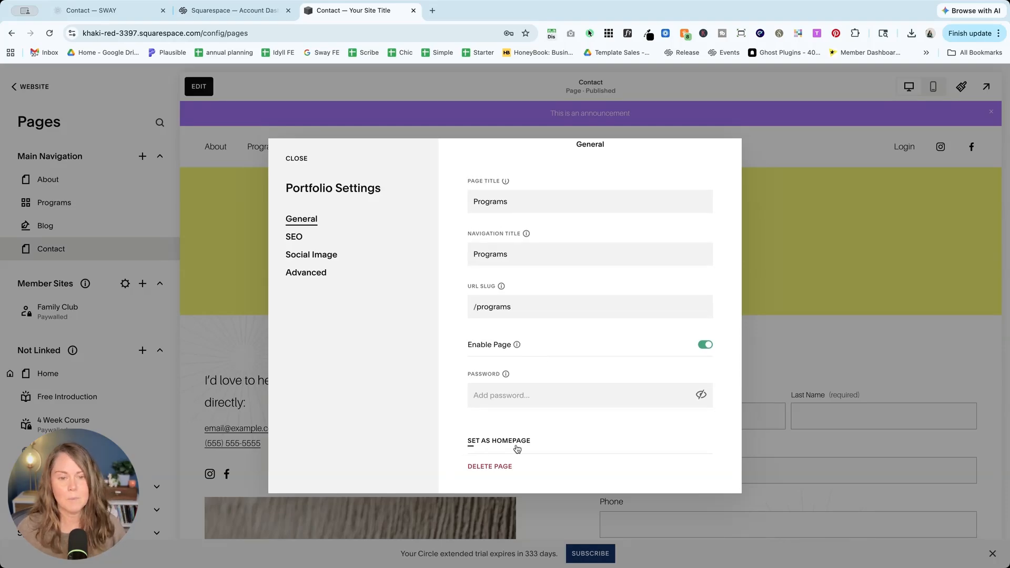
left_click(301, 157)
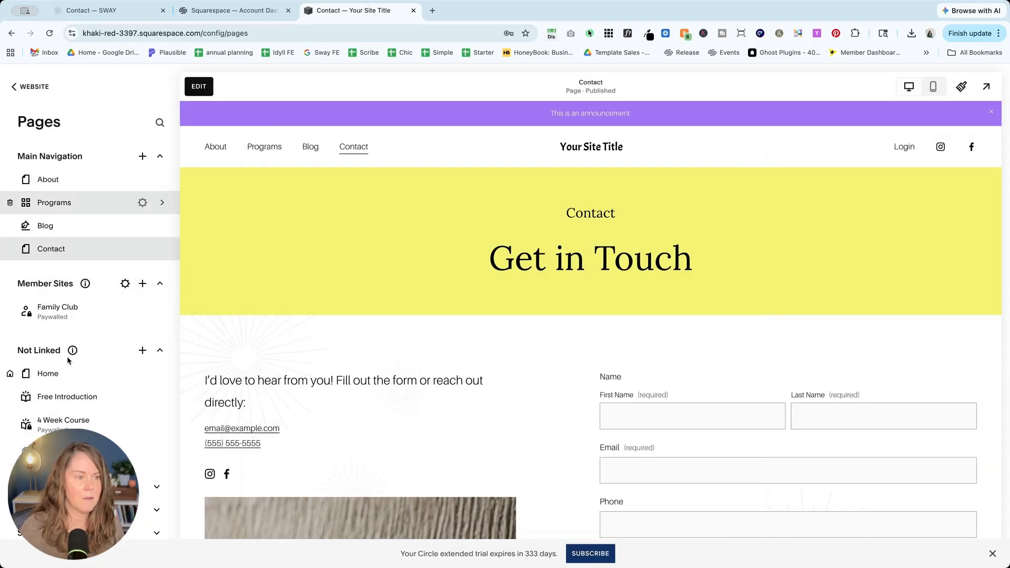
scroll(87, 358, "down", 1)
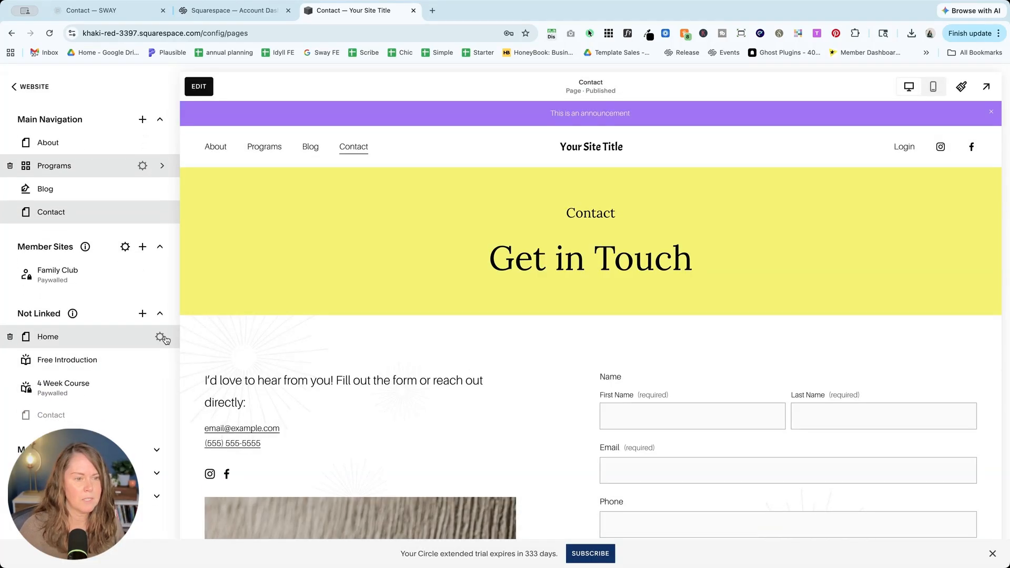
left_click(161, 337)
scroll(570, 396, "down", 2)
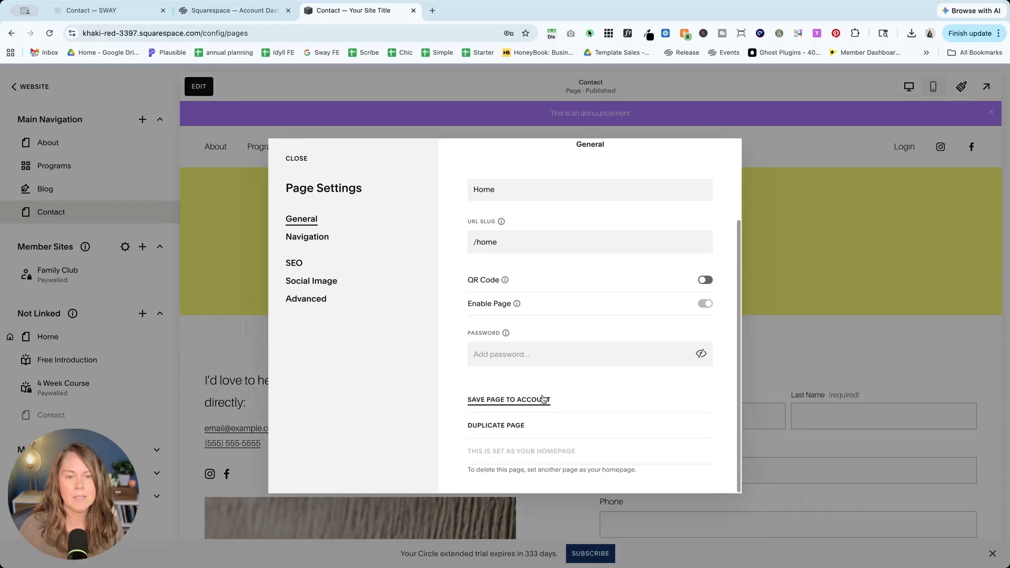
left_click(298, 159)
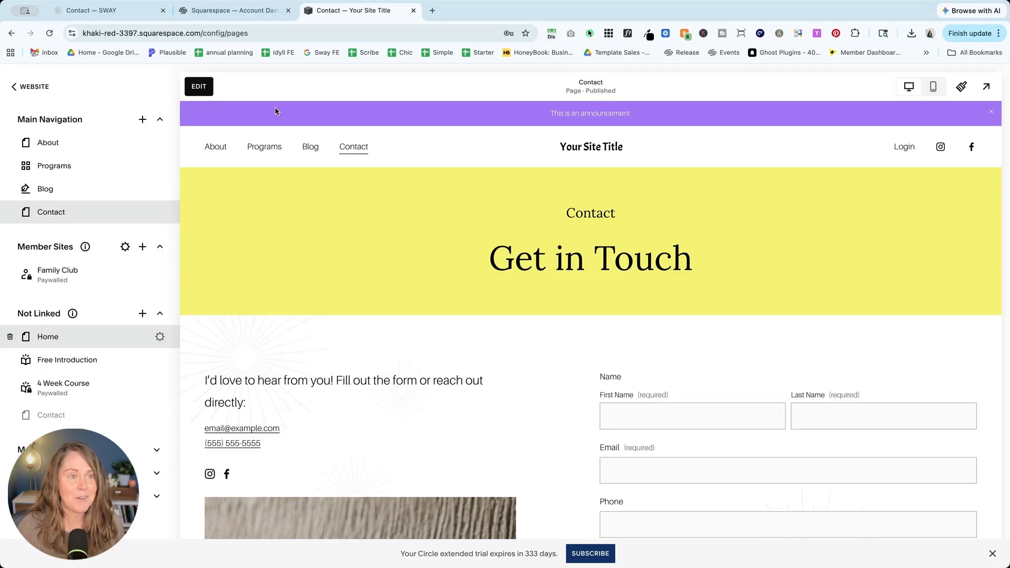
Step: Return to the Account Dashboard browser tab
left_click(235, 12)
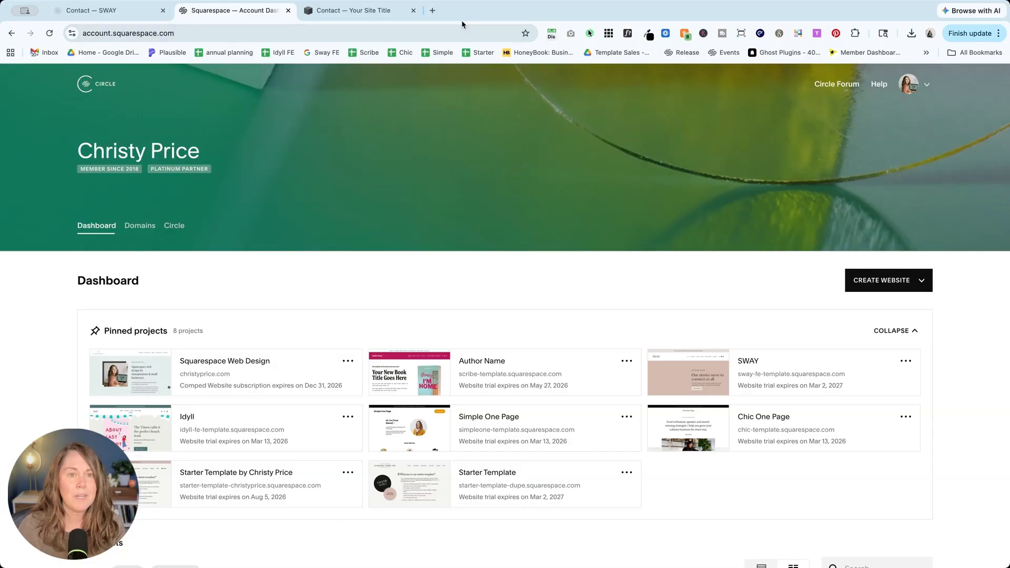
Step: Open squarespace.com/circle and scroll to the Silver, Gold and Platinum benefits table
left_click(432, 11)
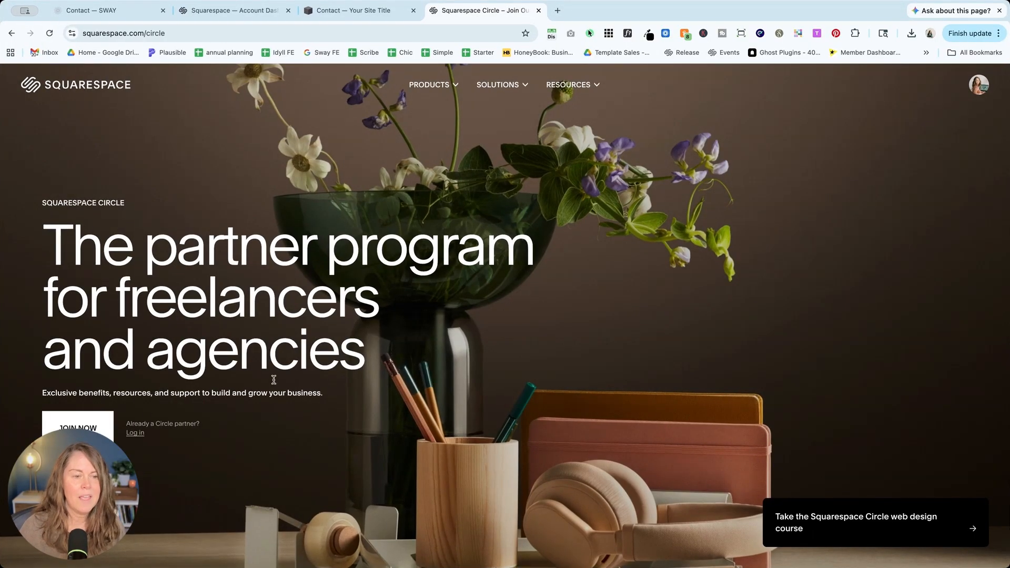
scroll(272, 368, "down", 3)
scroll(273, 382, "down", 10)
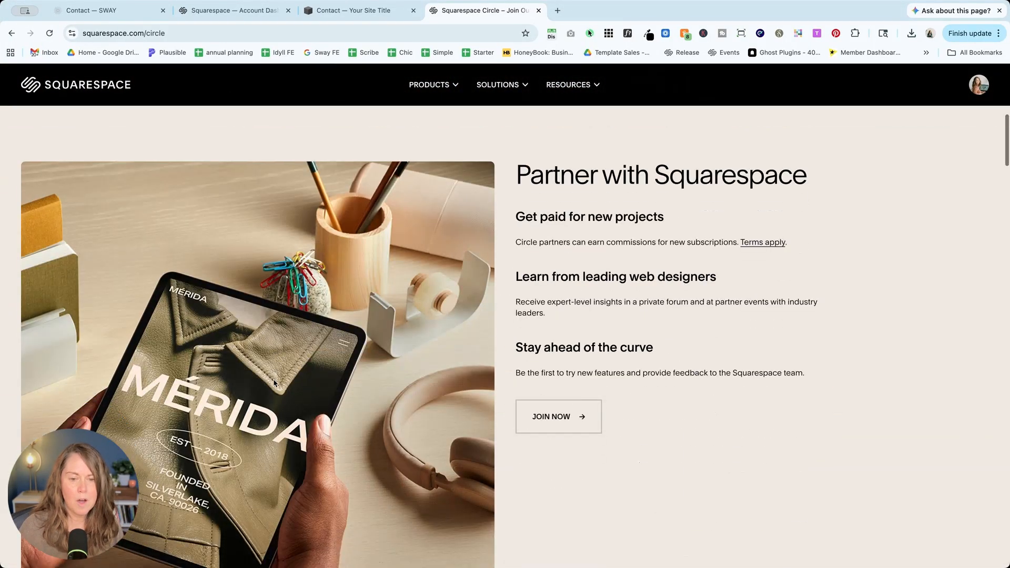
scroll(273, 383, "down", 3)
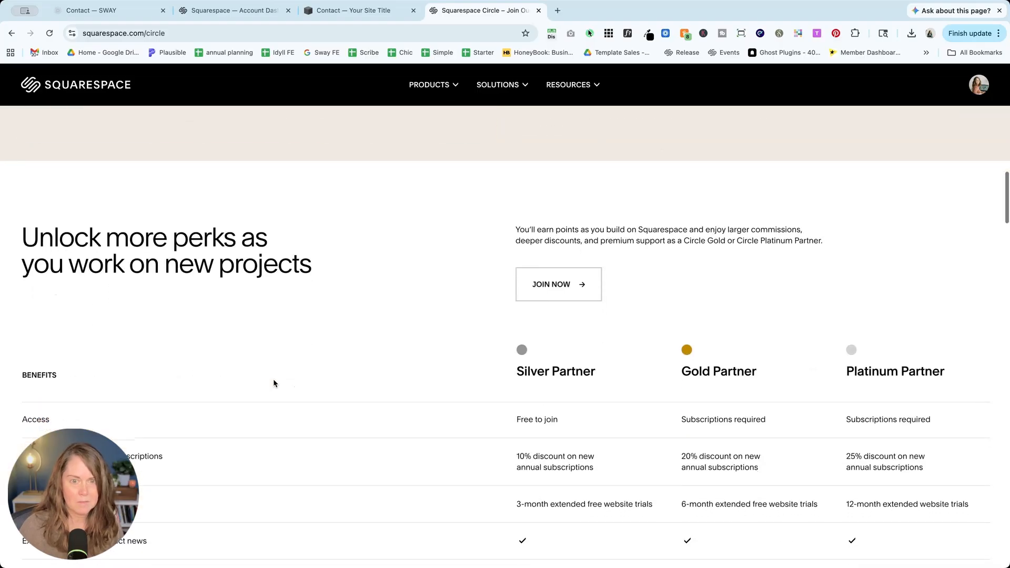
scroll(273, 382, "down", 4)
scroll(273, 381, "up", 4)
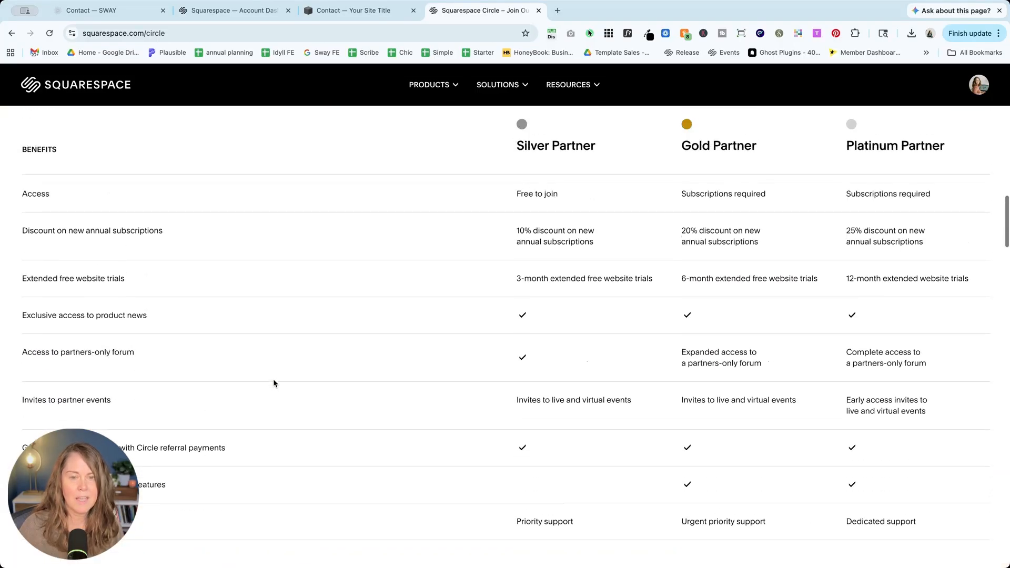
scroll(501, 232, "down", 6)
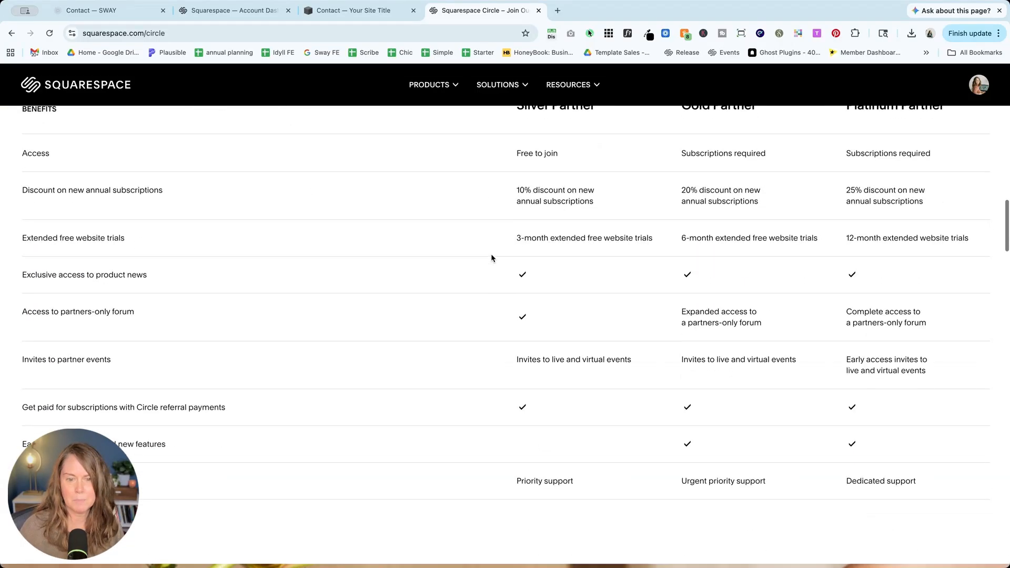